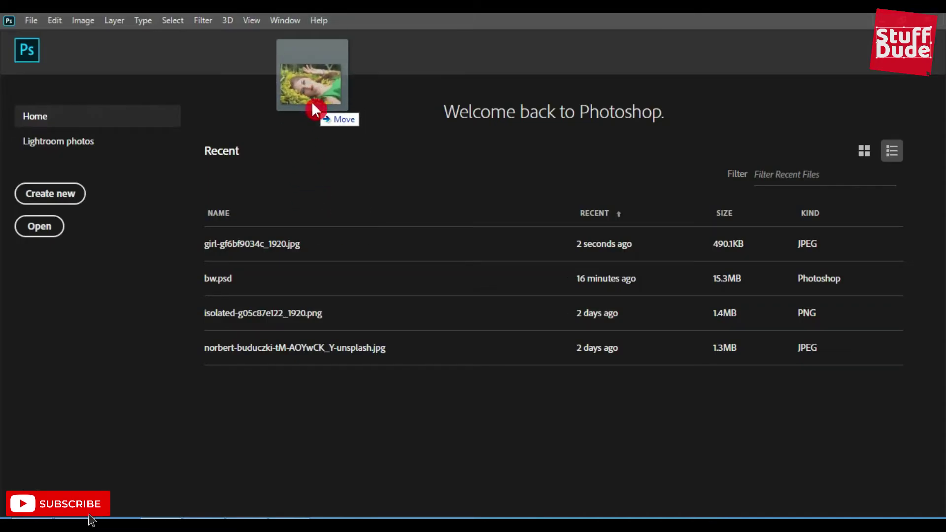
- Open girl-gf6bf9034c_1920.jpg from the Downloads folder in Photoshop
drag(320, 219, 311, 102)
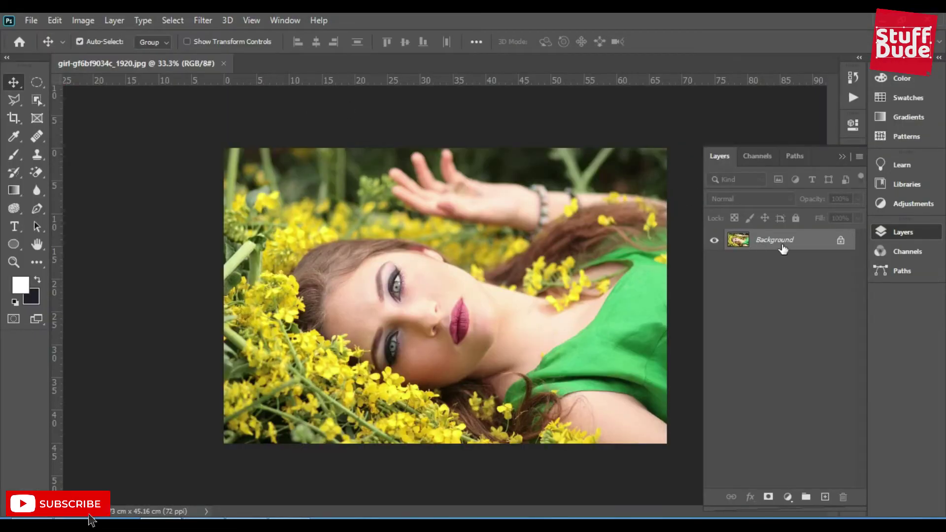
- Unlock Background as Layer 0, leave Layer Style unchanged, and add a default Hue/Saturation layer
click(842, 243)
double_click(844, 243)
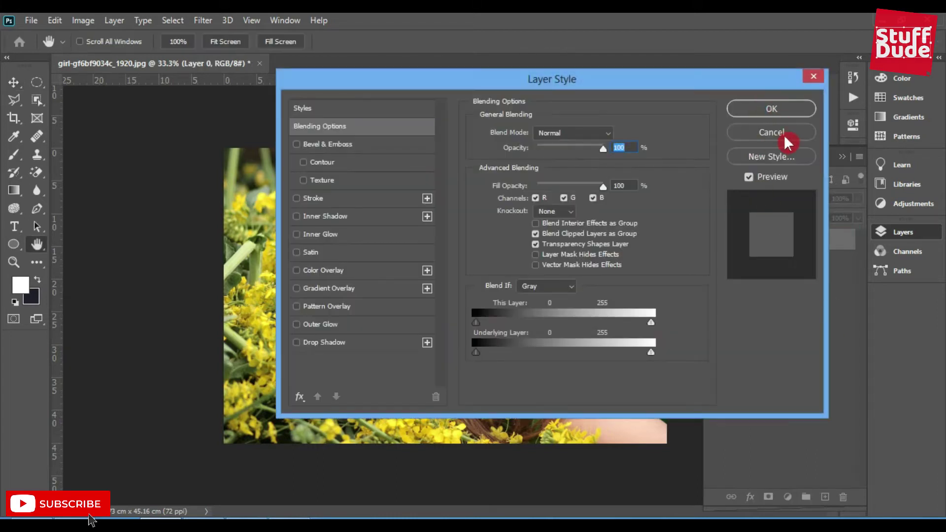
click(783, 134)
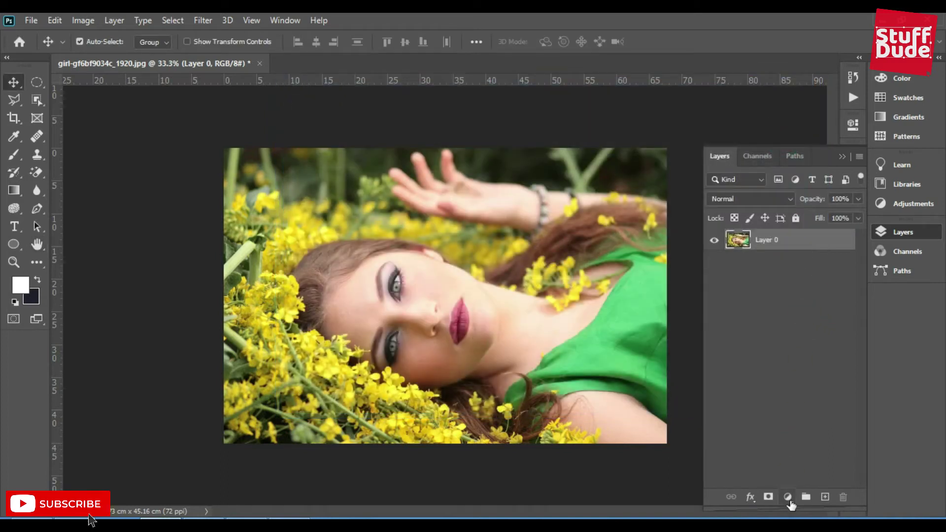
click(788, 497)
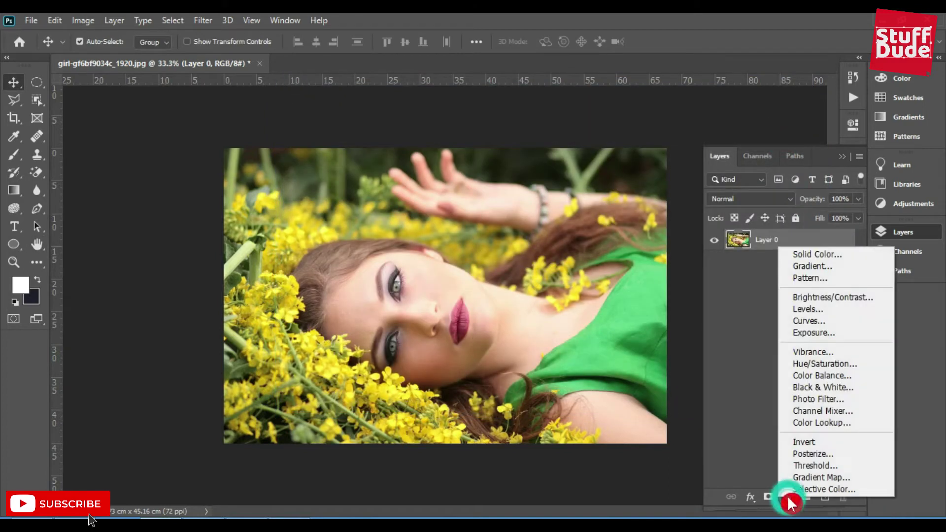
click(837, 370)
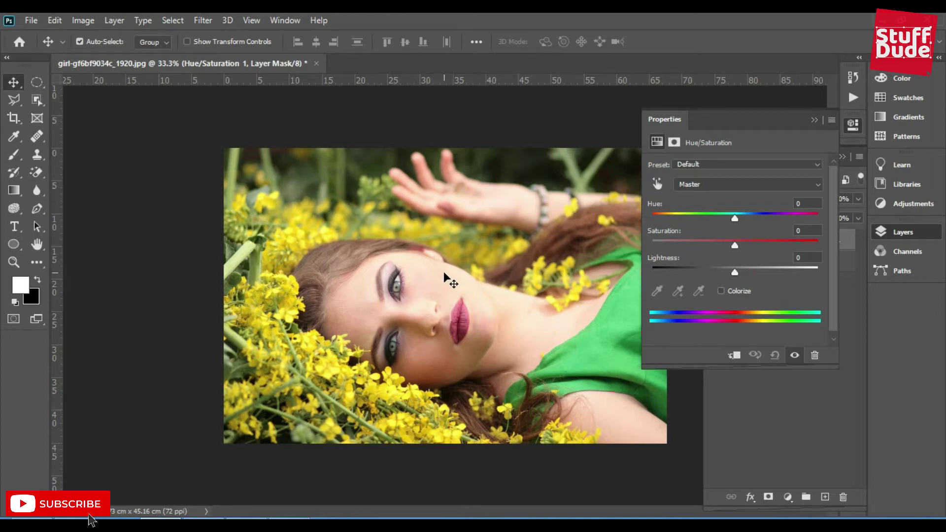
- Sample her face to target Reds, raise Lightness to +64, and widen the red hue range
click(658, 184)
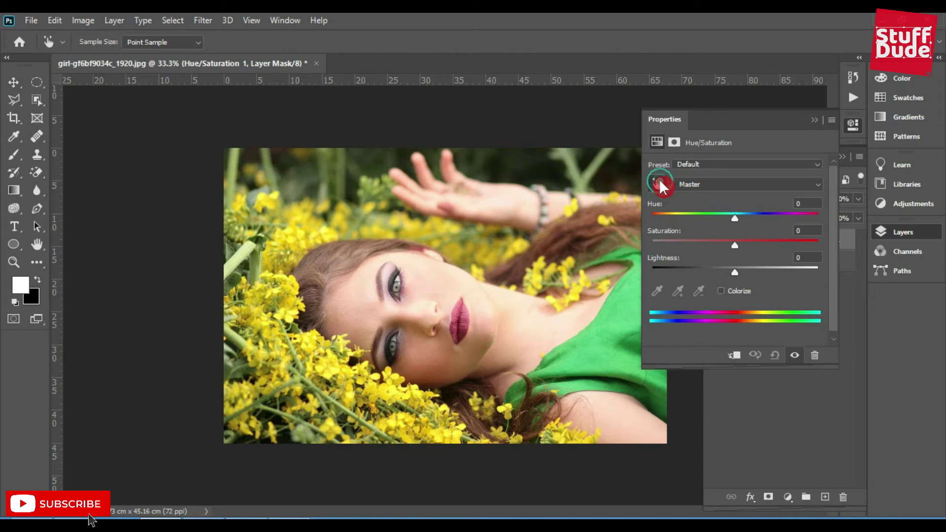
click(431, 281)
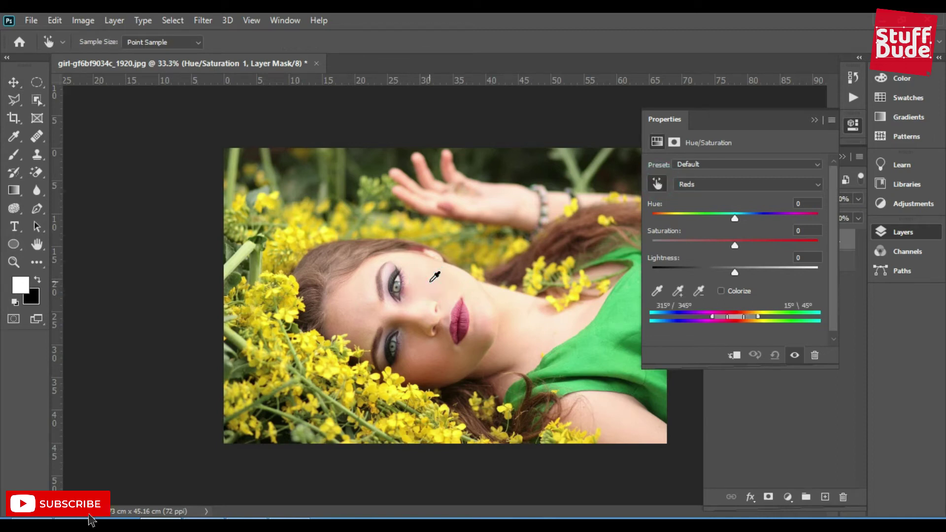
drag(734, 271, 781, 275)
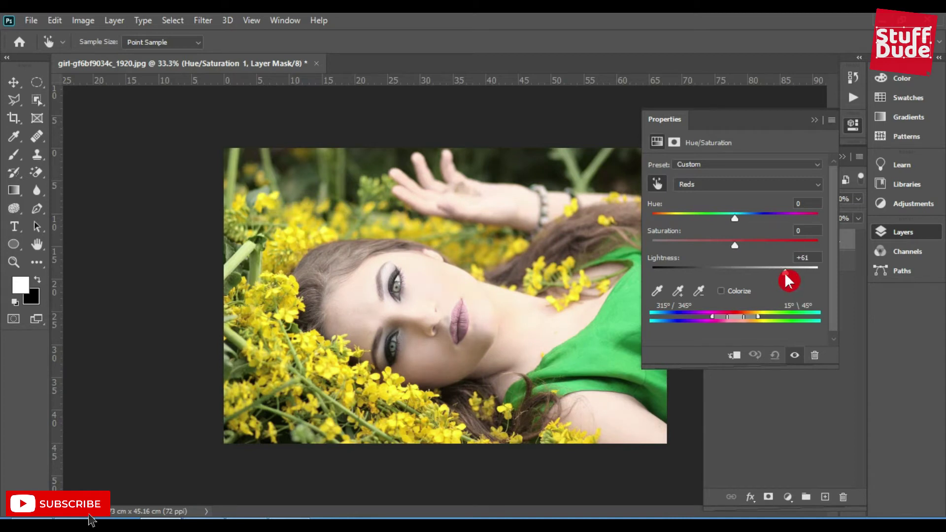
drag(780, 273, 787, 269)
drag(763, 323, 745, 322)
mouse_move(757, 319)
mouse_down()
mouse_move(745, 317)
mouse_move(756, 318)
mouse_up()
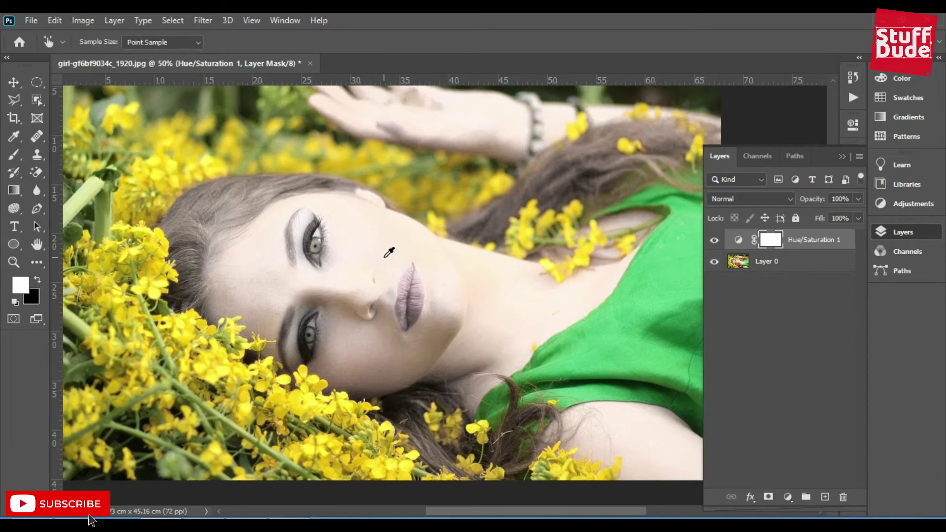
click(469, 289)
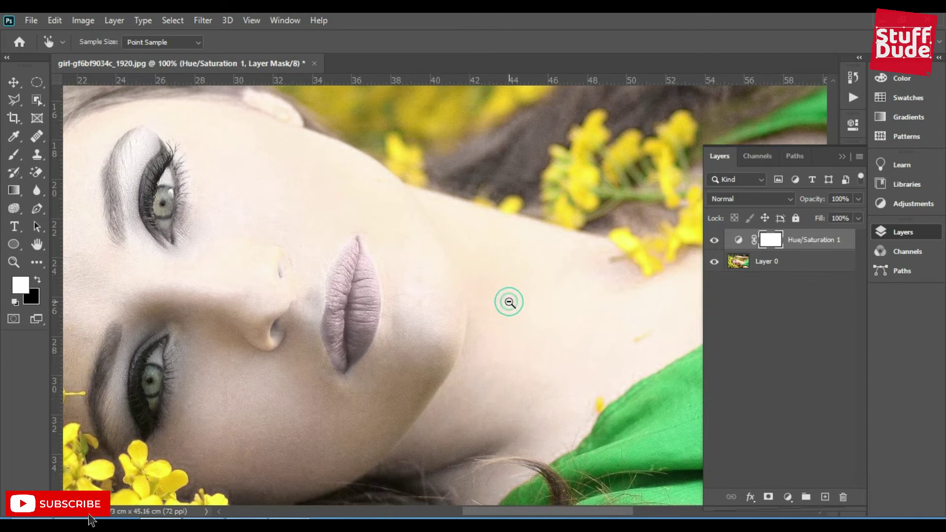
scroll(507, 302, down, 3)
click(390, 257)
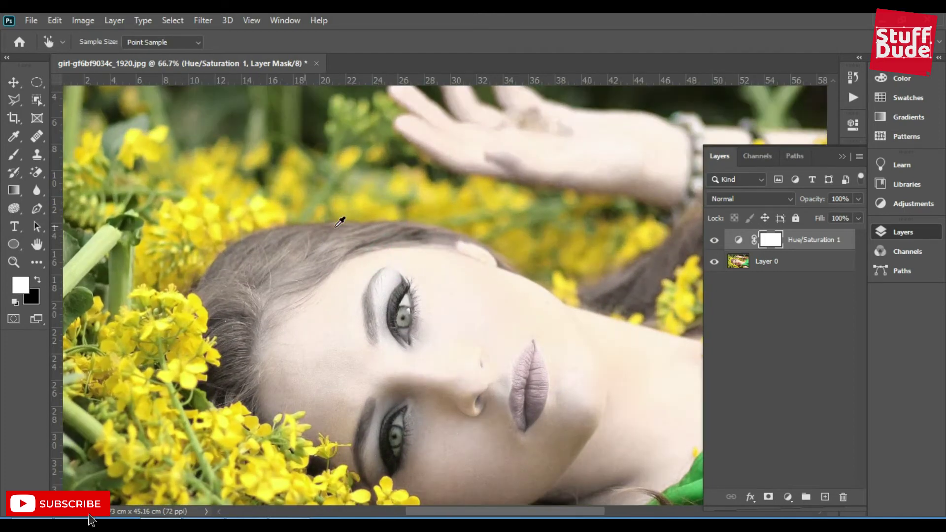
alt+click(505, 318)
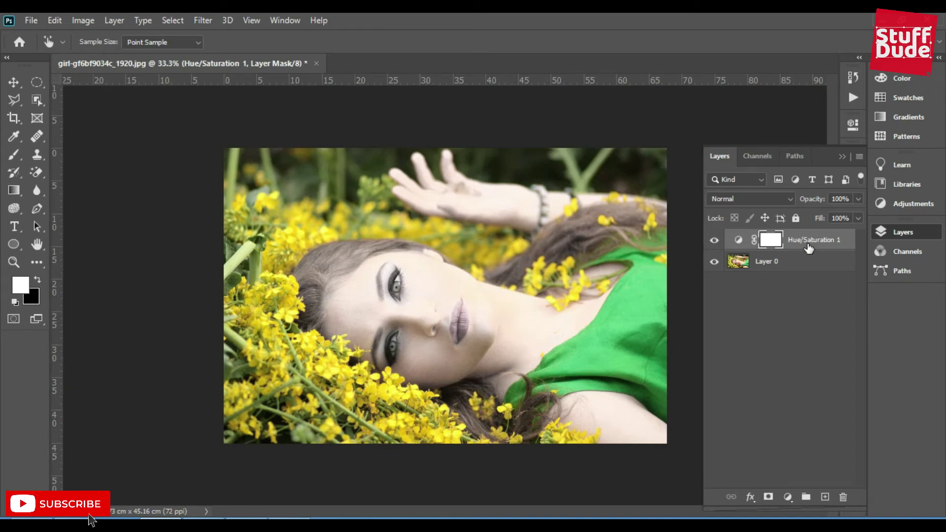
- Add a default Black & White adjustment layer on top and select its layer mask
click(788, 497)
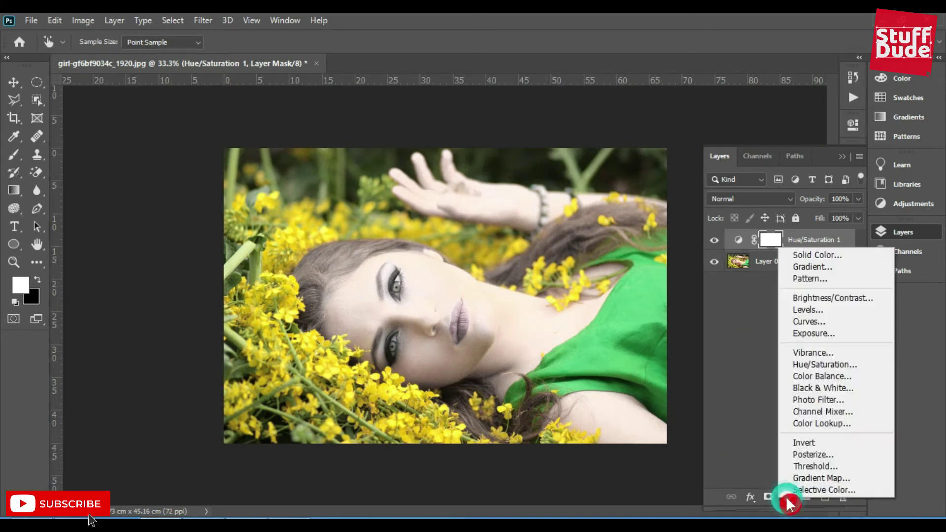
click(840, 388)
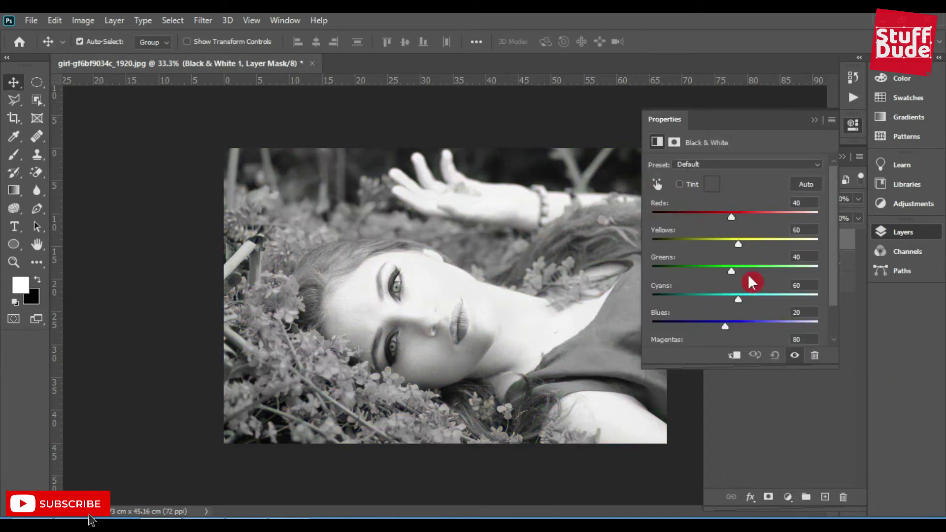
click(789, 418)
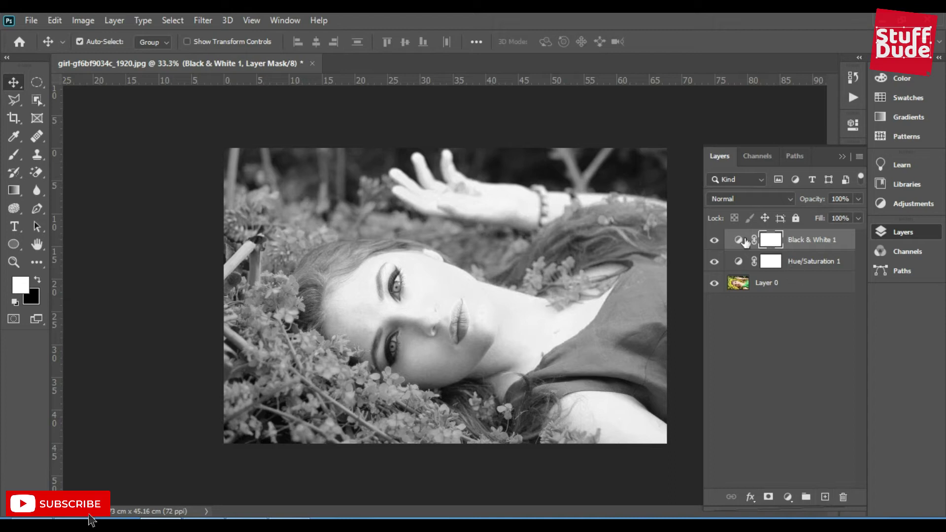
click(772, 240)
- Select the Brush tool with a Soft Round tip and zoom in on the photo
click(20, 160)
right_click(18, 159)
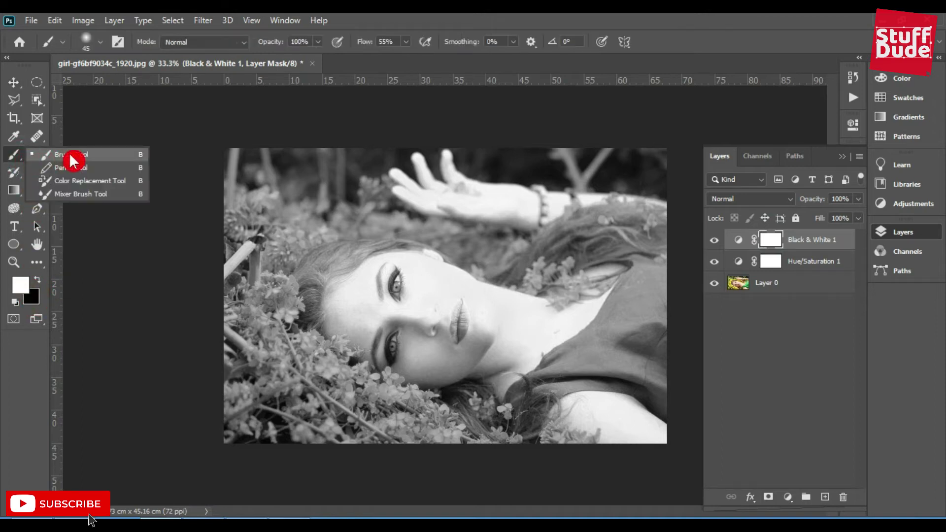
click(71, 157)
click(86, 41)
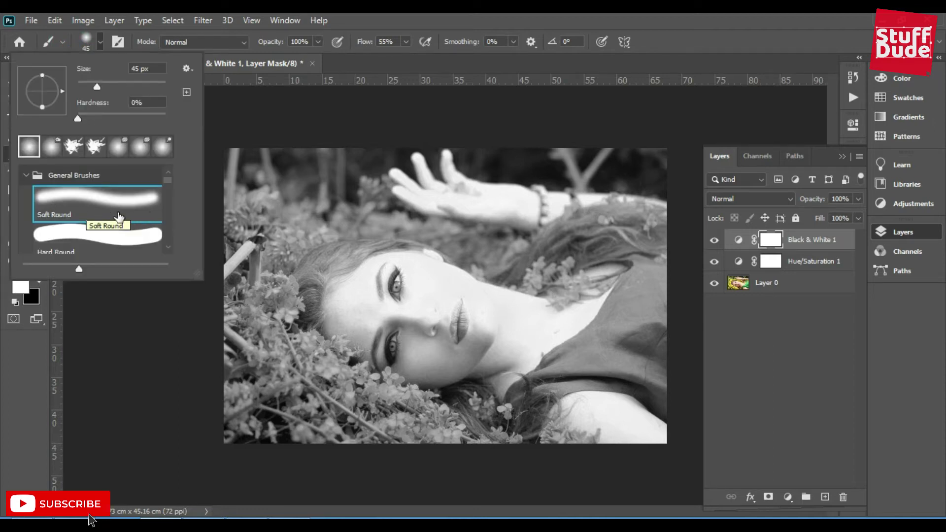
double_click(118, 217)
key(ctrl+plus)
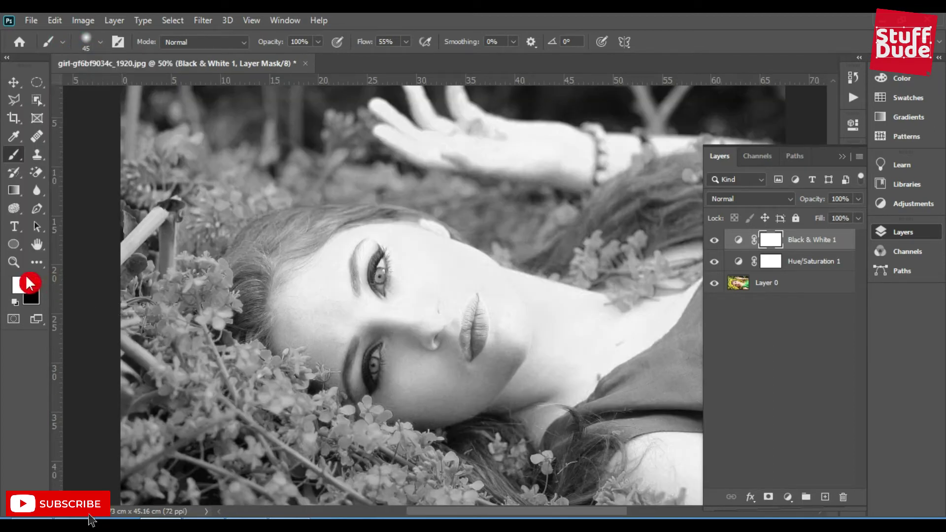
- Test black and white mask strokes over the flowers and foliage at the left edge
drag(130, 292, 158, 296)
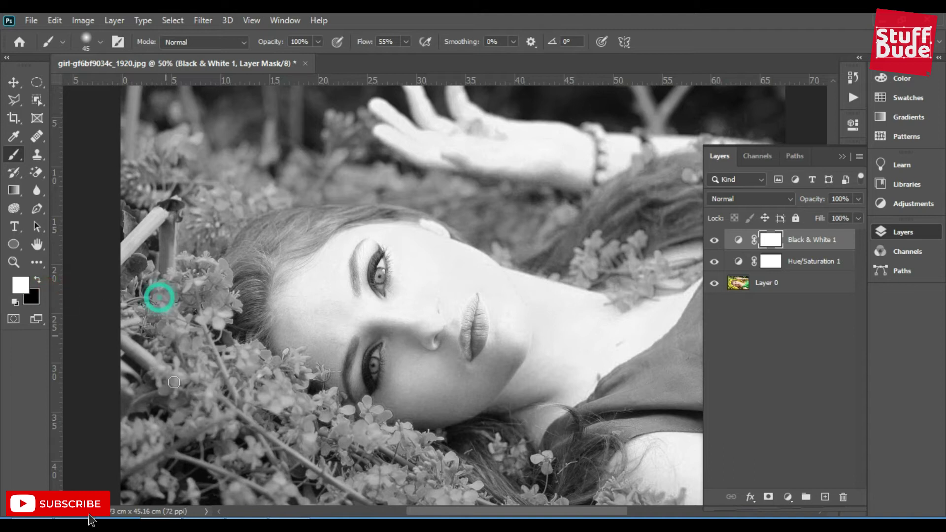
click(37, 280)
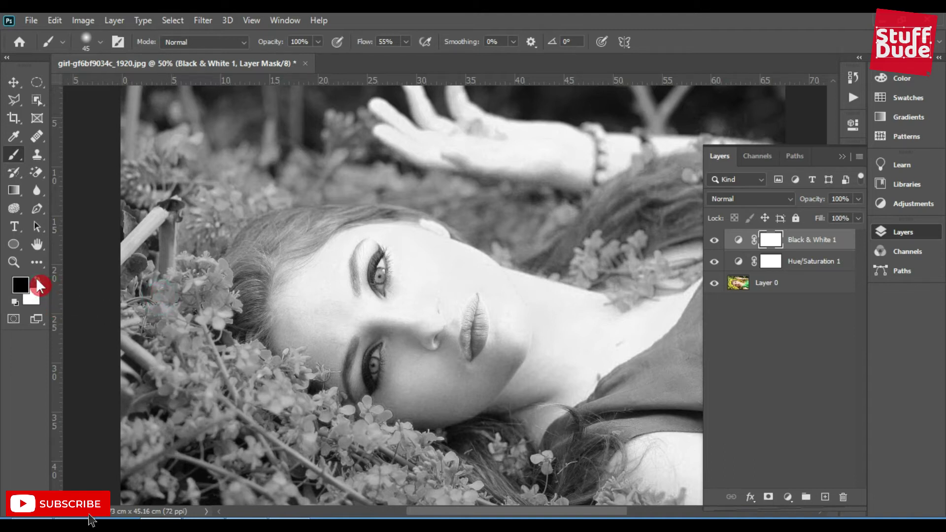
mouse_move(121, 287)
mouse_down()
mouse_move(159, 303)
mouse_move(135, 295)
mouse_up()
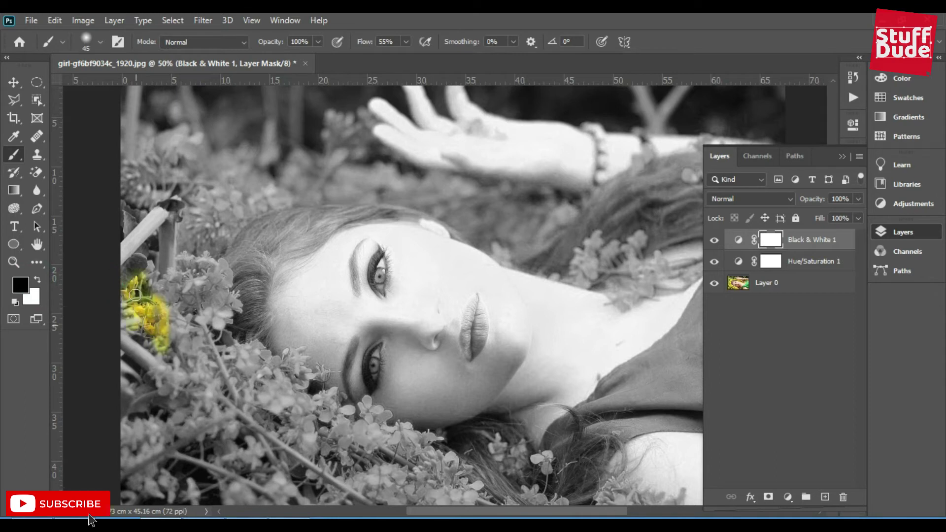
click(32, 279)
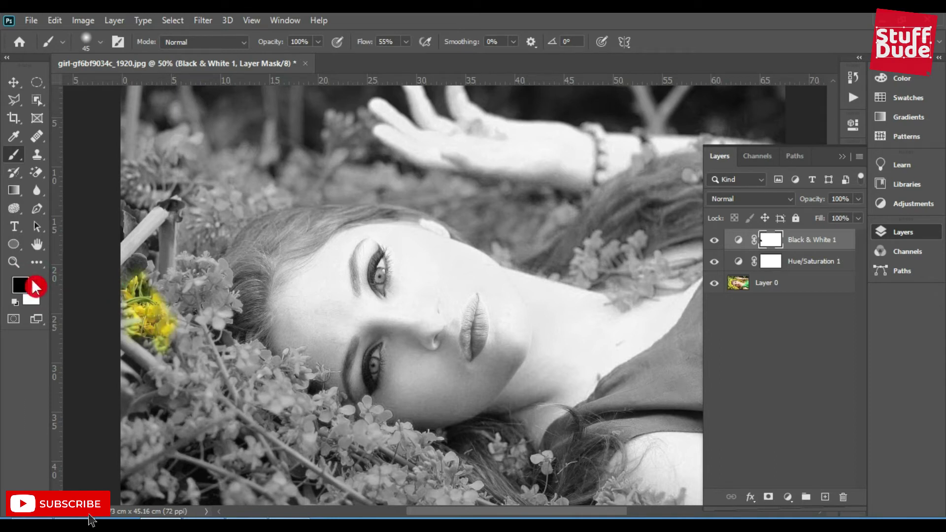
drag(148, 272, 137, 325)
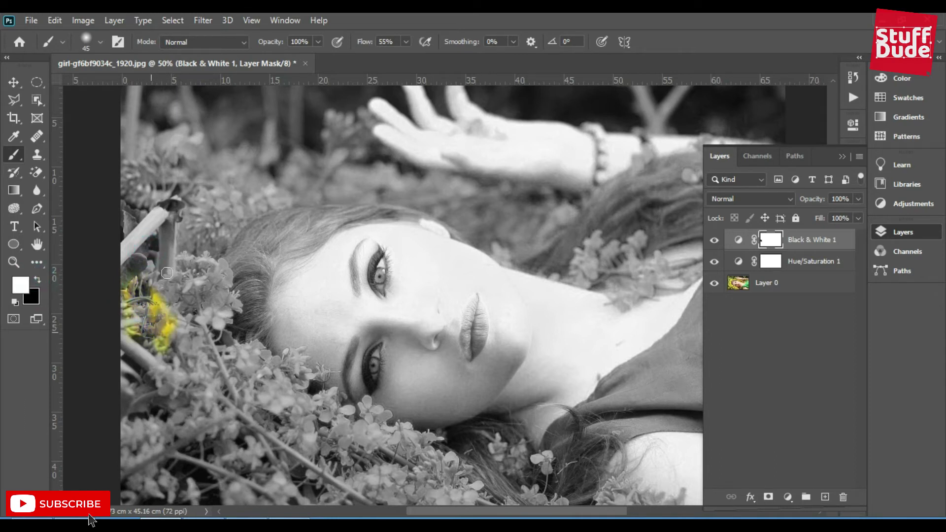
drag(167, 273, 148, 345)
- Paint black on the mask to restore yellow to lower-left flowers and those near her hair
click(98, 43)
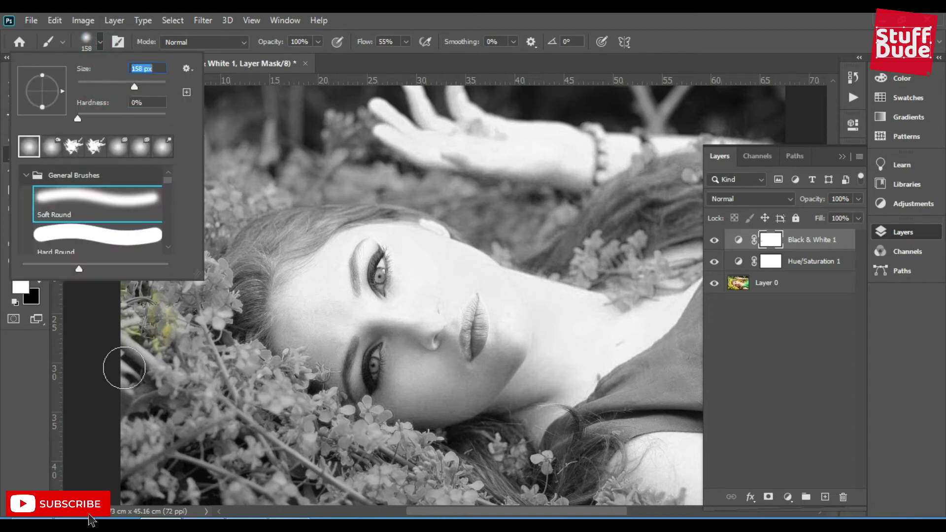
scroll(127, 369, down, 3)
click(37, 280)
mouse_move(150, 294)
mouse_down()
mouse_move(220, 318)
mouse_move(143, 443)
mouse_move(251, 378)
mouse_move(233, 352)
mouse_move(197, 399)
mouse_move(434, 439)
mouse_move(295, 353)
mouse_move(115, 411)
mouse_move(168, 422)
mouse_up()
mouse_move(170, 314)
mouse_down()
mouse_move(183, 216)
mouse_move(217, 227)
mouse_move(143, 222)
mouse_up()
mouse_move(105, 387)
mouse_down()
mouse_move(198, 223)
mouse_move(208, 249)
mouse_up()
- With a smaller brush, colour the flowers below her hair and beside her cheek
scroll(197, 227, up, 1)
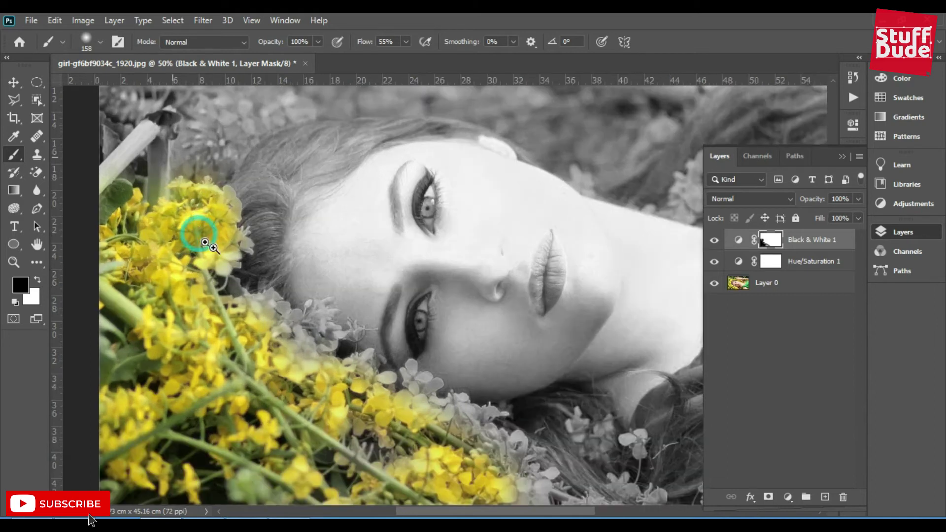
scroll(198, 231, up, 1)
key(bracketleft)
key(bracketleft)
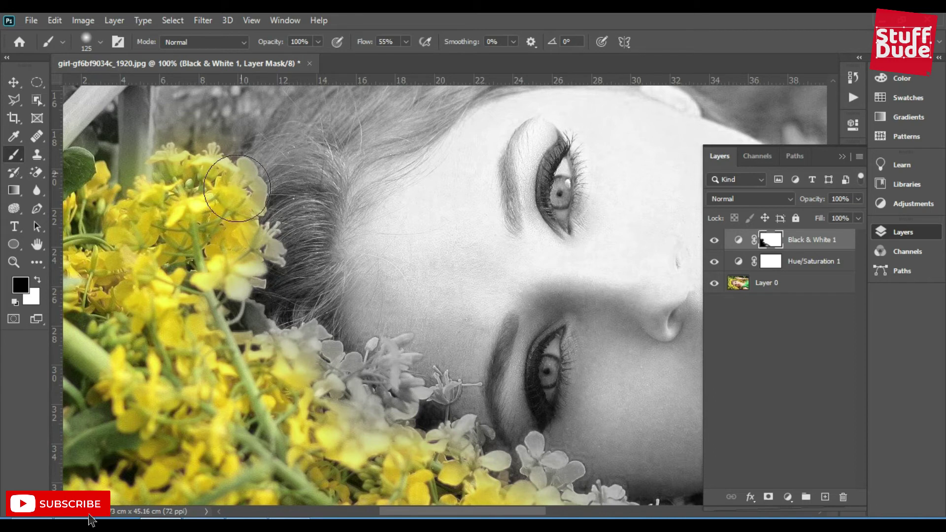
drag(253, 253, 225, 266)
mouse_move(245, 338)
mouse_down()
mouse_move(326, 364)
mouse_move(393, 410)
mouse_up()
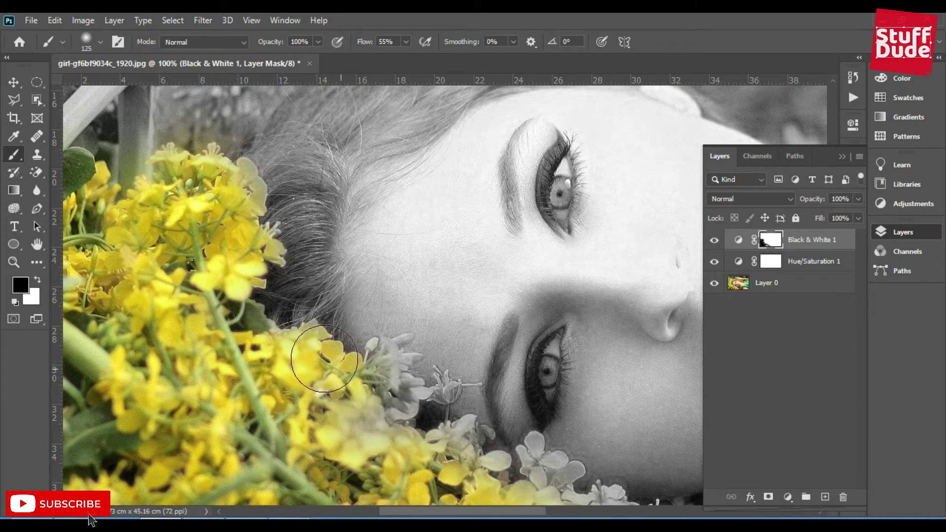
drag(312, 285, 223, 137)
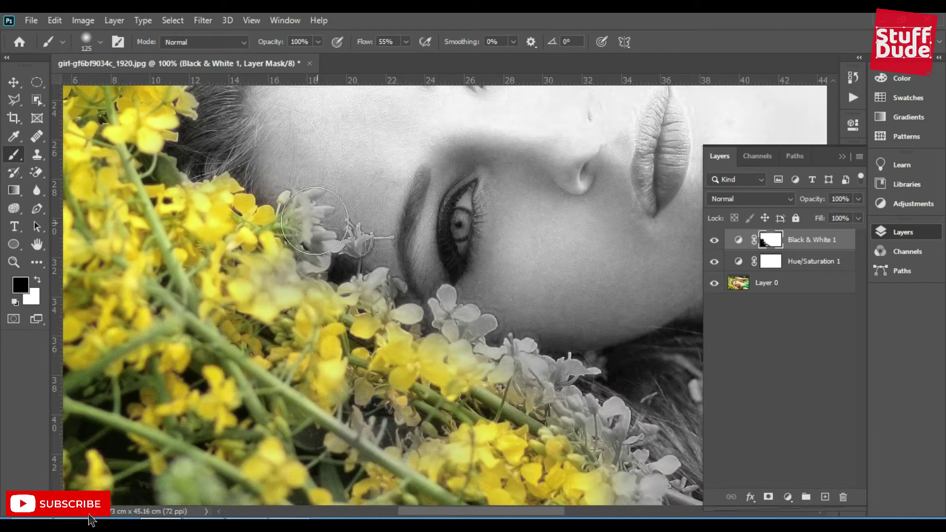
mouse_move(250, 309)
mouse_down()
mouse_move(283, 300)
mouse_move(372, 323)
mouse_move(433, 359)
mouse_move(468, 345)
mouse_up()
- Shrink the brush further and colour the remaining small flowers, including one near the bottom edge
key(bracketleft)
key(bracketleft)
key(bracketleft)
mouse_move(789, 414)
mouse_down()
mouse_move(640, 320)
mouse_move(617, 317)
mouse_move(629, 331)
mouse_move(613, 313)
mouse_up()
key(bracketleft)
key(ctrl+minus)
key(ctrl+minus)
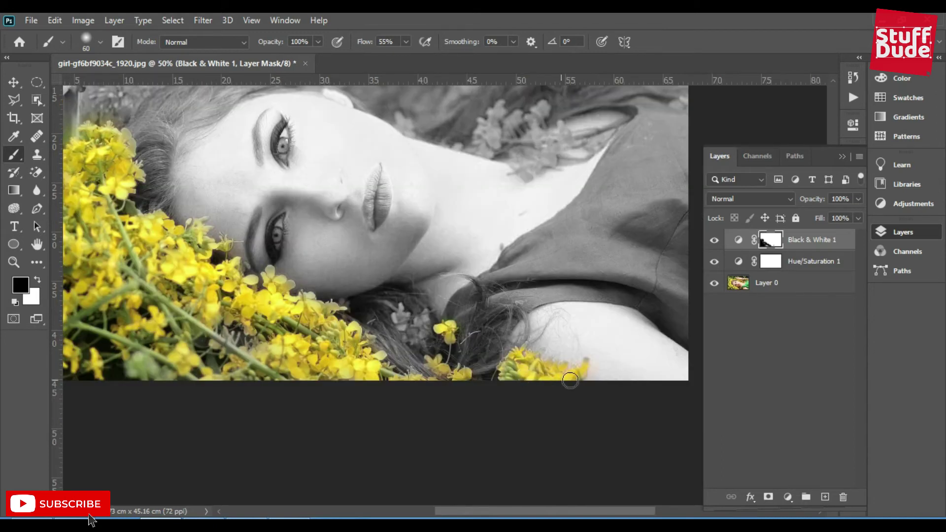
drag(397, 320, 422, 320)
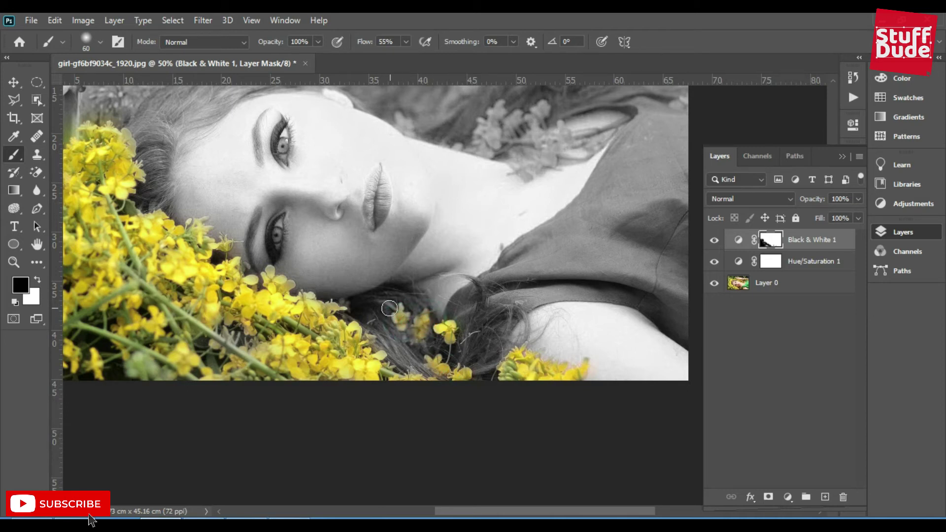
- Paint black on the mask over the upper-left foliage, top-edge plants and green stem
alt+click(280, 170)
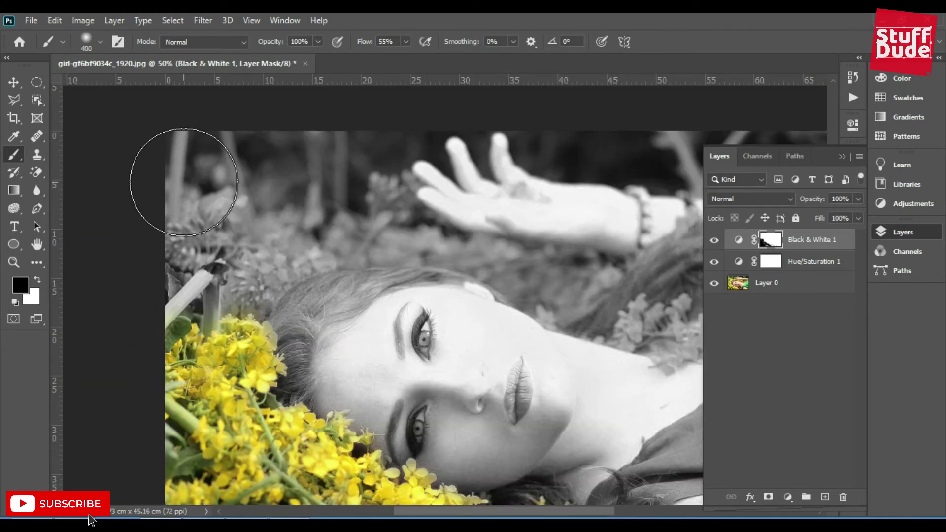
mouse_move(196, 158)
mouse_down()
mouse_move(169, 233)
mouse_move(228, 179)
mouse_move(347, 165)
mouse_up()
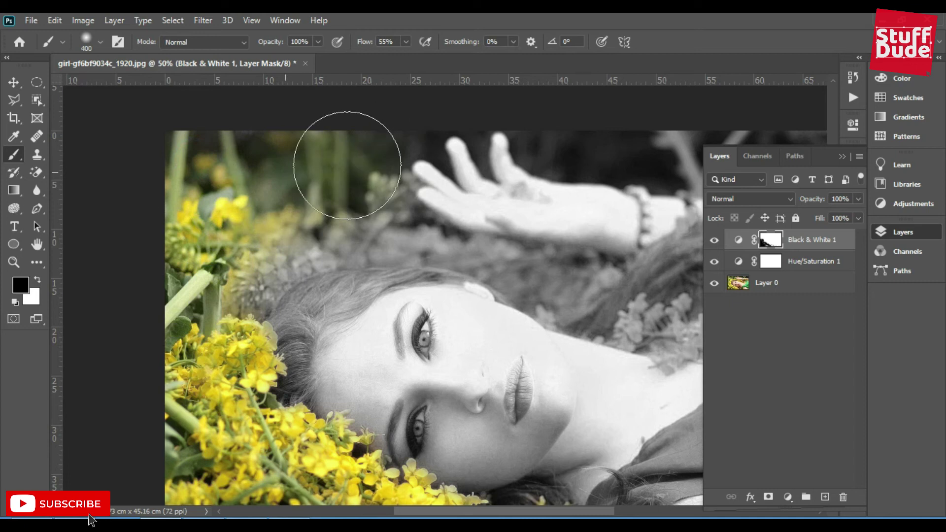
drag(260, 175, 96, 185)
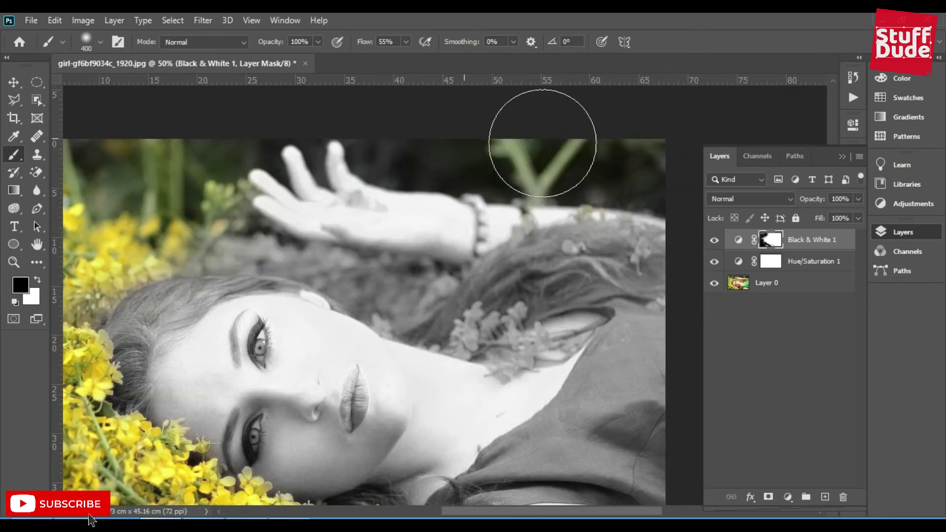
drag(411, 122, 552, 117)
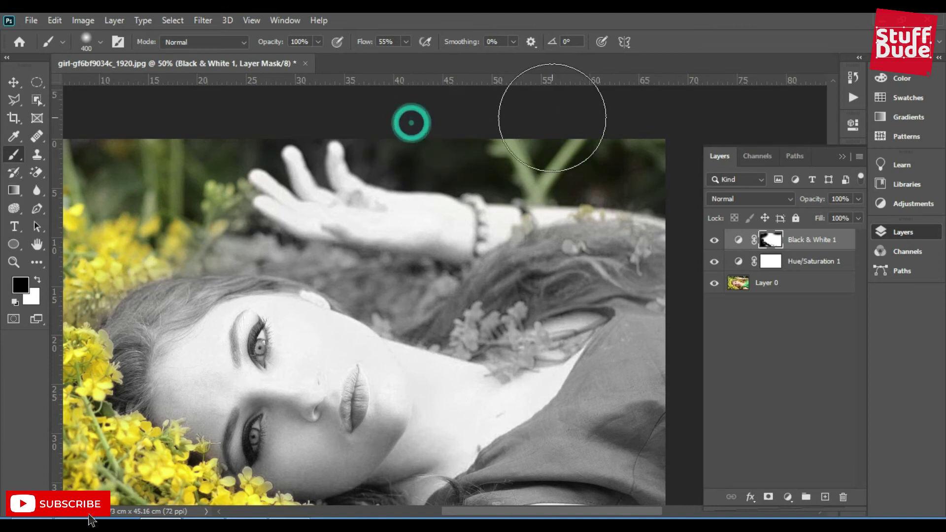
key(bracketleft)
key(bracketleft)
key(bracketleft)
click(513, 166)
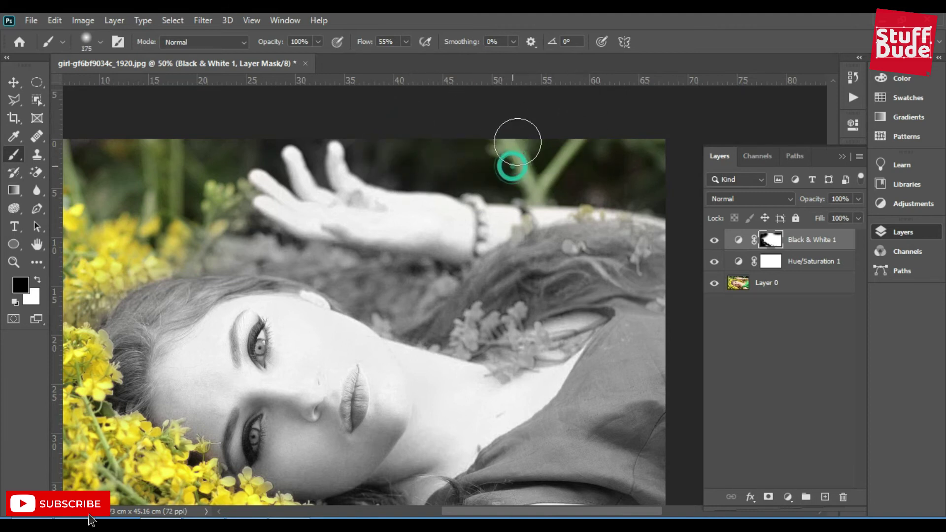
click(598, 162)
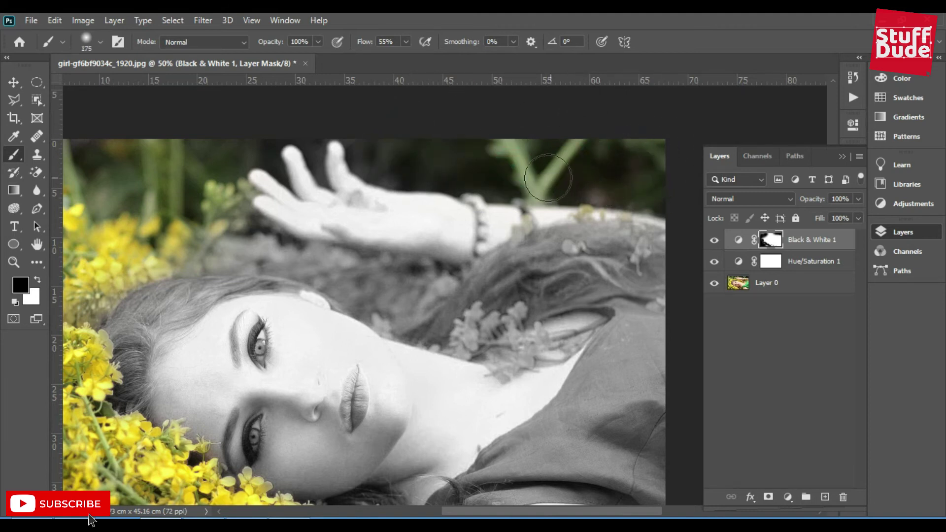
click(355, 137)
- Paint white over colour that spilled onto the hair, then return to black
click(28, 295)
click(586, 230)
drag(557, 236, 651, 217)
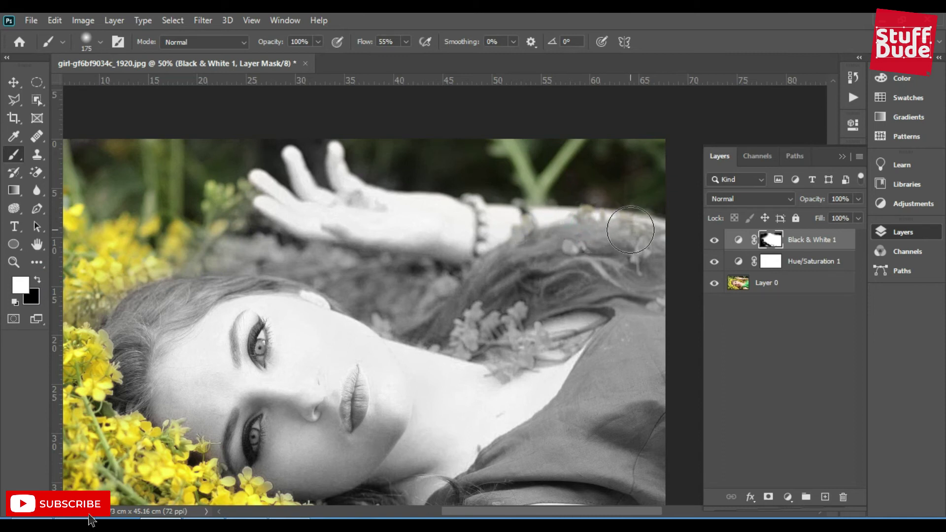
click(38, 280)
click(243, 144)
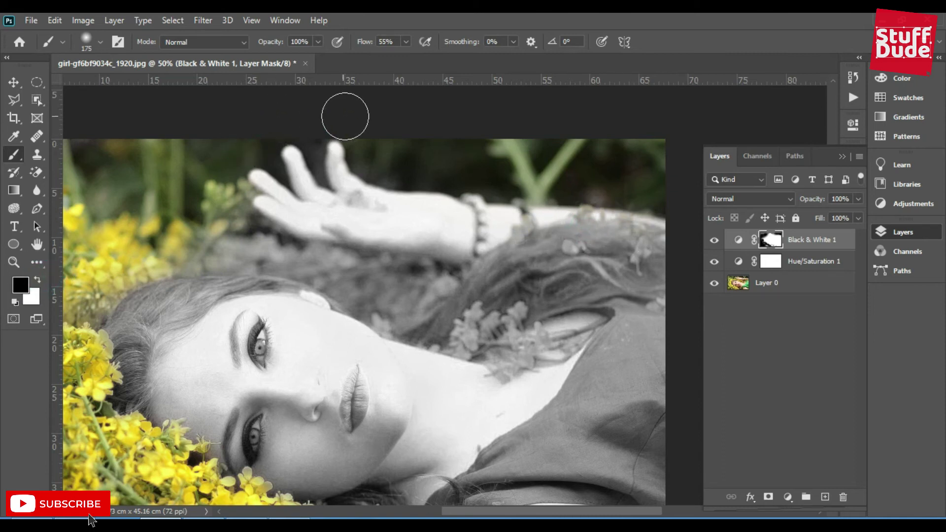
- With a slightly smaller brush, reveal the yellow flowers in her hair near the neck
key(bracketleft)
mouse_move(459, 338)
mouse_down()
mouse_move(473, 320)
mouse_move(518, 316)
mouse_move(502, 352)
mouse_up()
key(ctrl+plus)
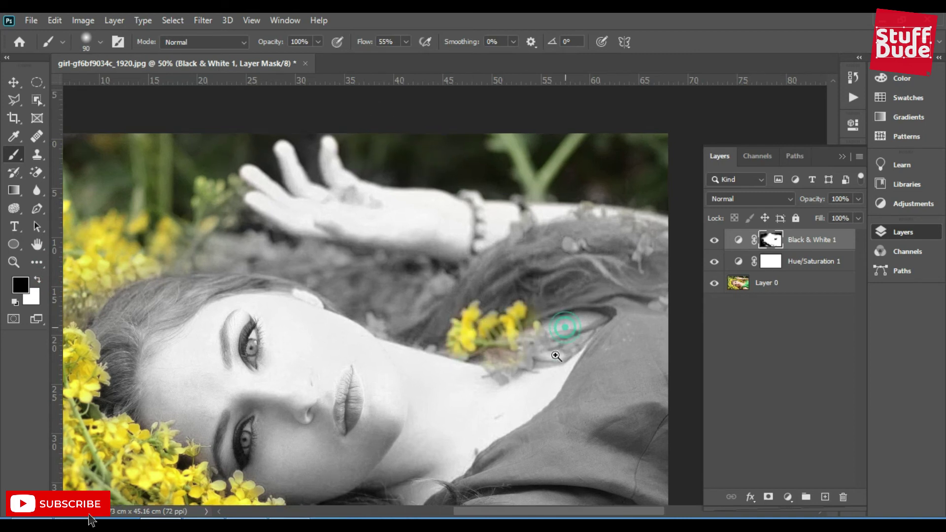
drag(449, 311, 414, 345)
mouse_move(512, 325)
mouse_down()
mouse_move(527, 345)
mouse_move(488, 374)
mouse_move(557, 360)
mouse_move(463, 345)
mouse_move(565, 346)
mouse_move(531, 343)
mouse_up()
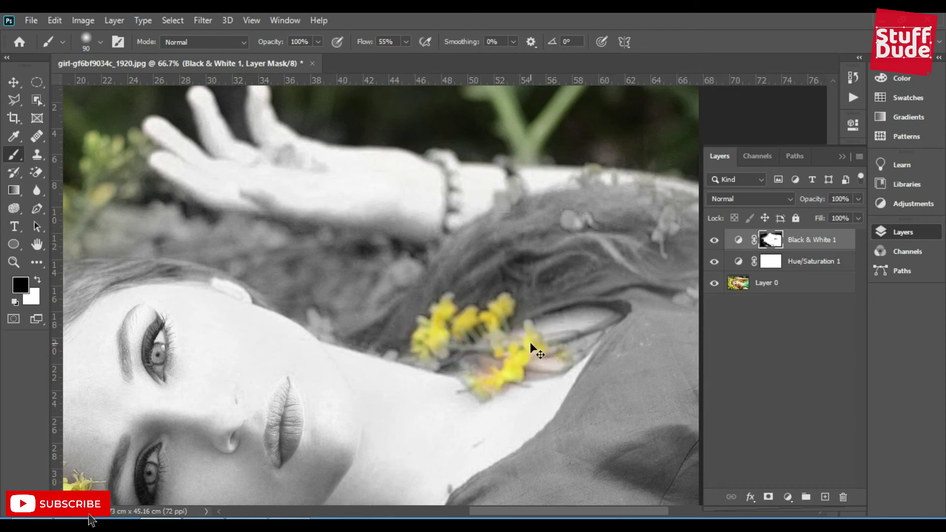
- Undo a stray stroke, repaint the lower neck flowers and colour a flower at upper right
key(ctrl+z)
mouse_move(518, 362)
mouse_down()
mouse_move(478, 384)
mouse_move(542, 340)
mouse_up()
click(572, 222)
drag(668, 221, 666, 246)
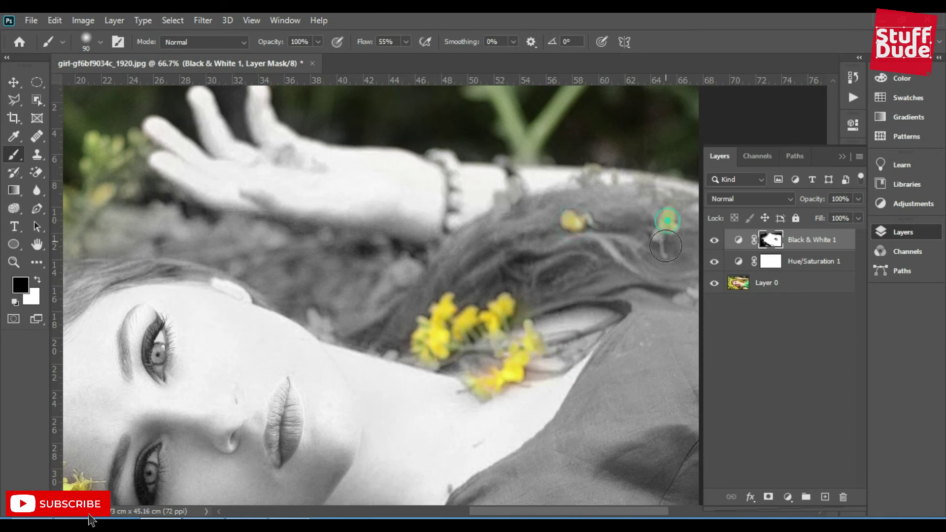
scroll(501, 218, down, 3)
scroll(484, 404, down, 5)
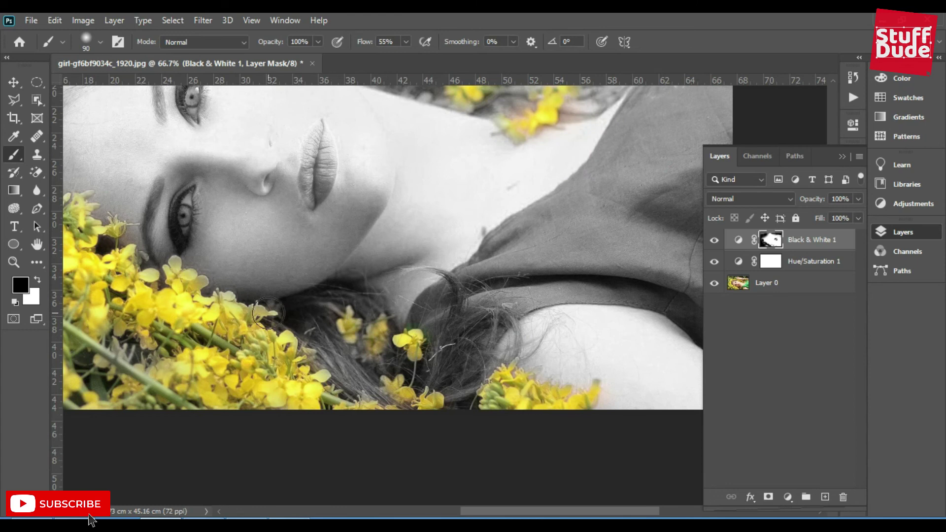
scroll(486, 283, down, 1)
scroll(496, 270, down, 1)
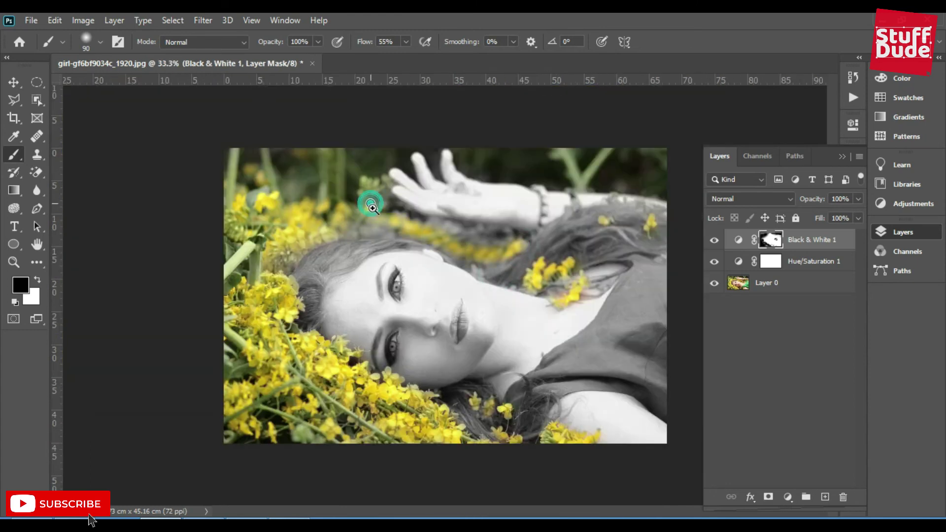
scroll(355, 217, up, 1)
scroll(517, 246, up, 1)
mouse_move(543, 235)
mouse_down()
mouse_move(277, 208)
mouse_move(369, 222)
mouse_up()
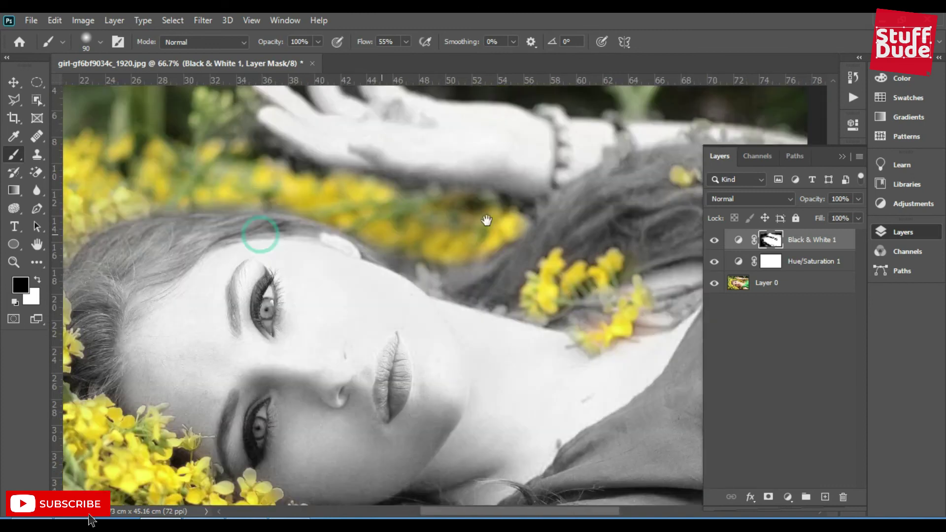
drag(244, 227, 479, 213)
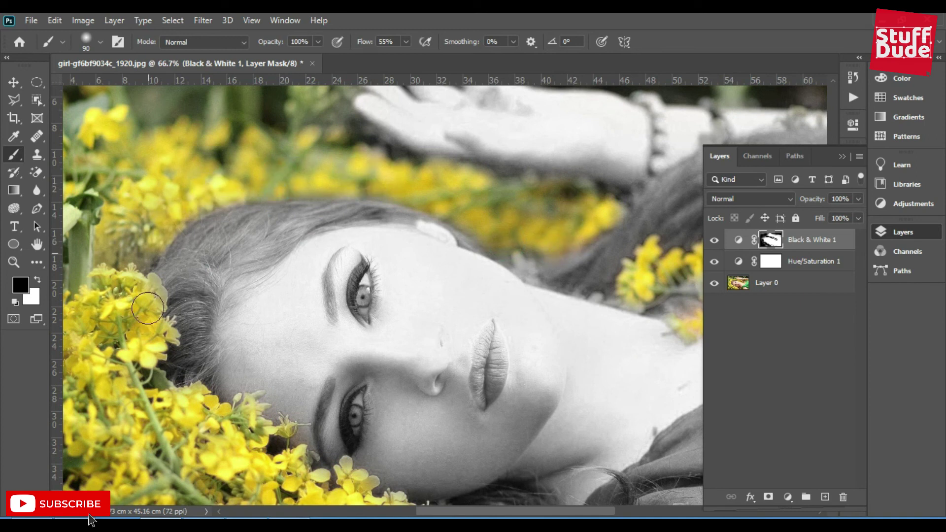
drag(189, 374, 191, 245)
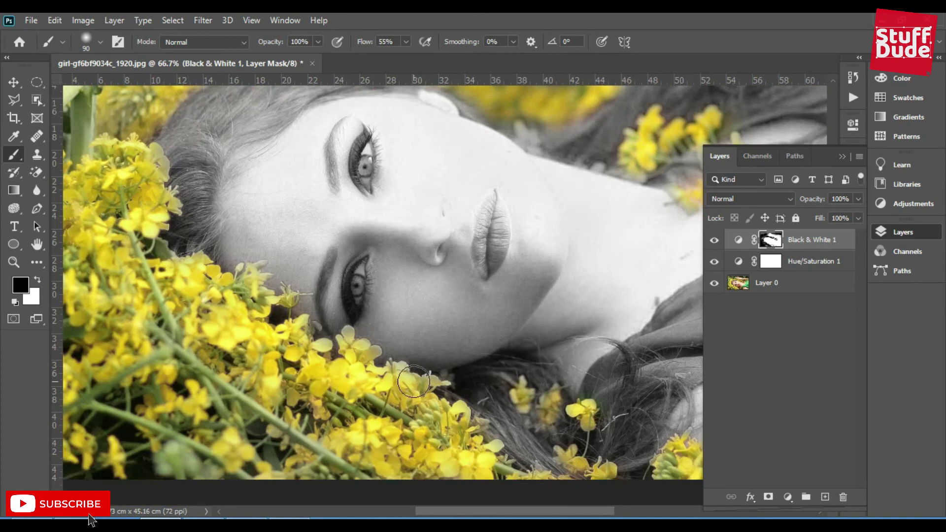
drag(508, 353, 393, 280)
key(ctrl+plus)
click(37, 279)
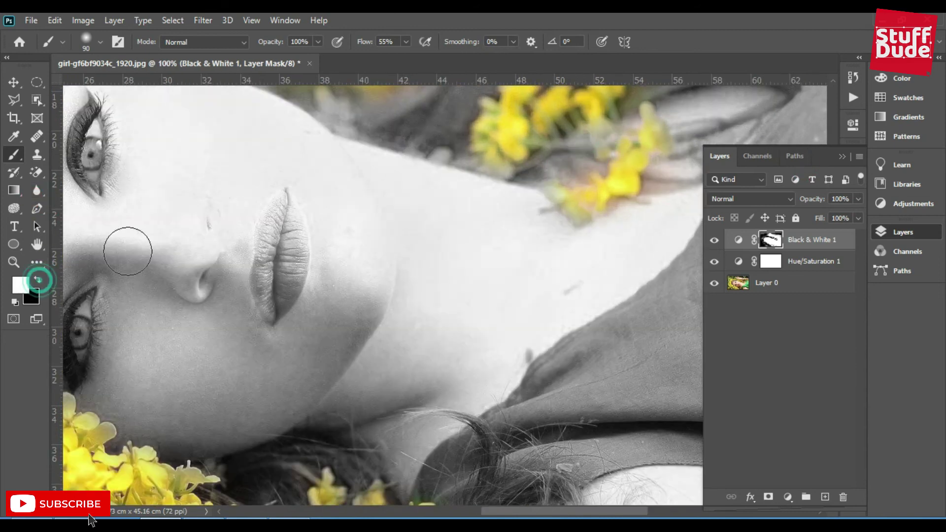
alt+click(554, 274)
alt+click(583, 227)
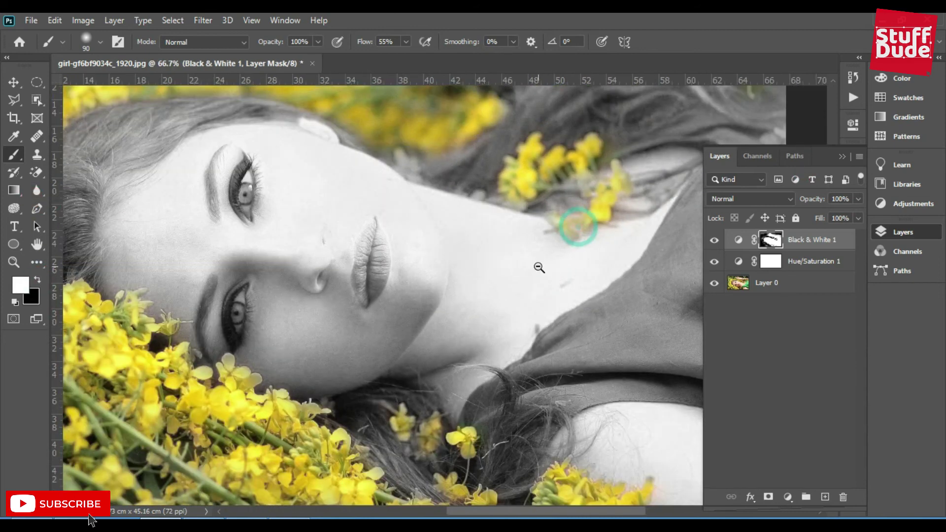
alt+click(539, 268)
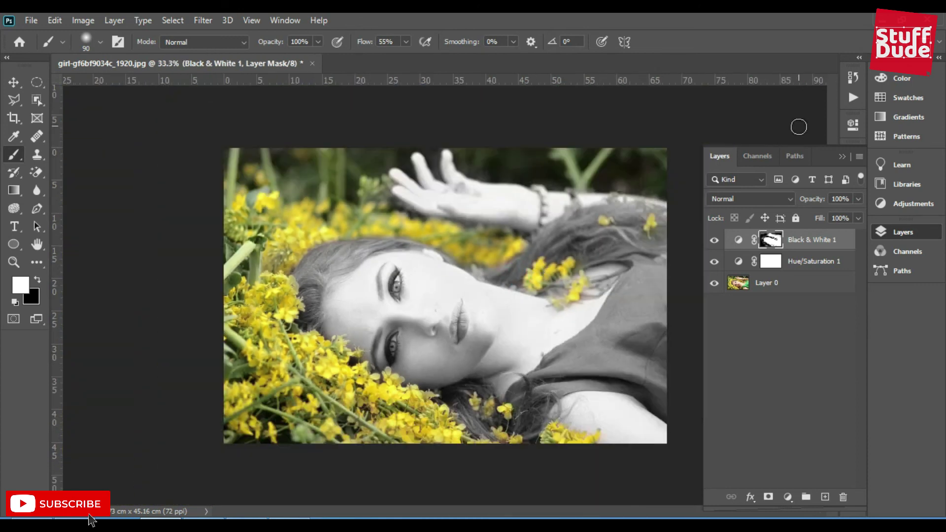